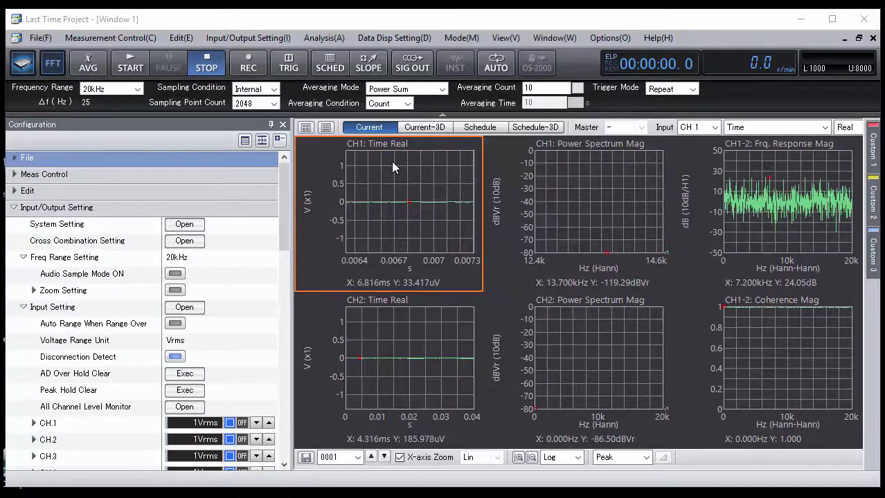
Enable CCLD sensor power on CH1 and CH2 in the input conditions, leaving CH3 and CH4 off
click(234, 40)
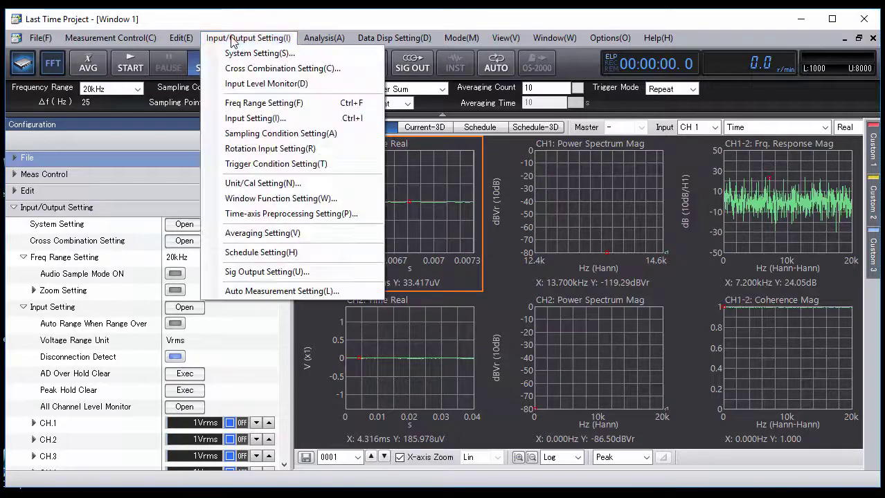
click(240, 122)
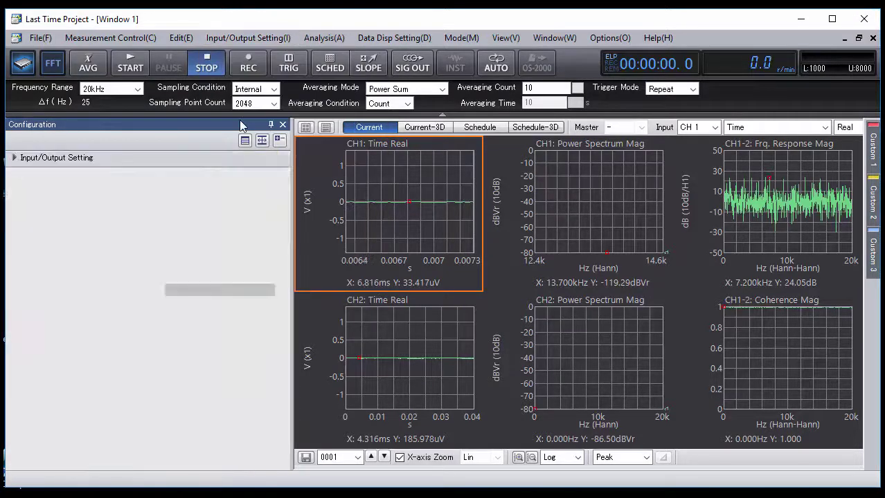
click(422, 243)
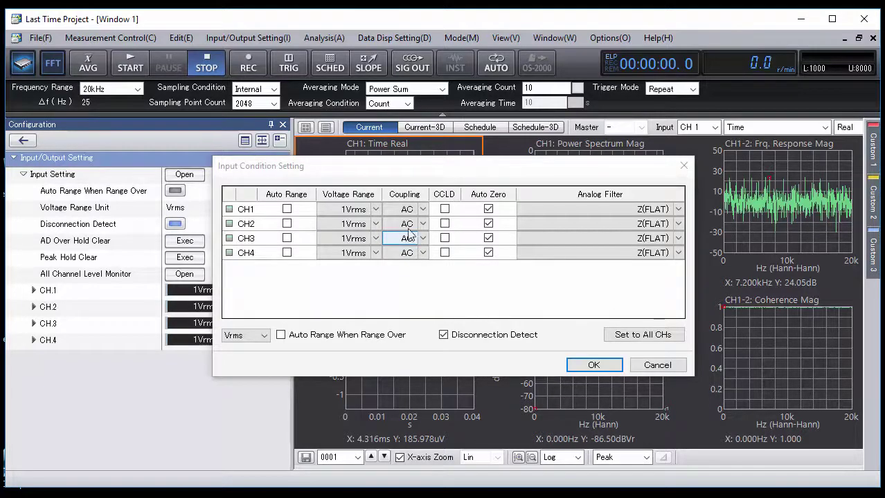
key(Up)
key(Up)
click(445, 210)
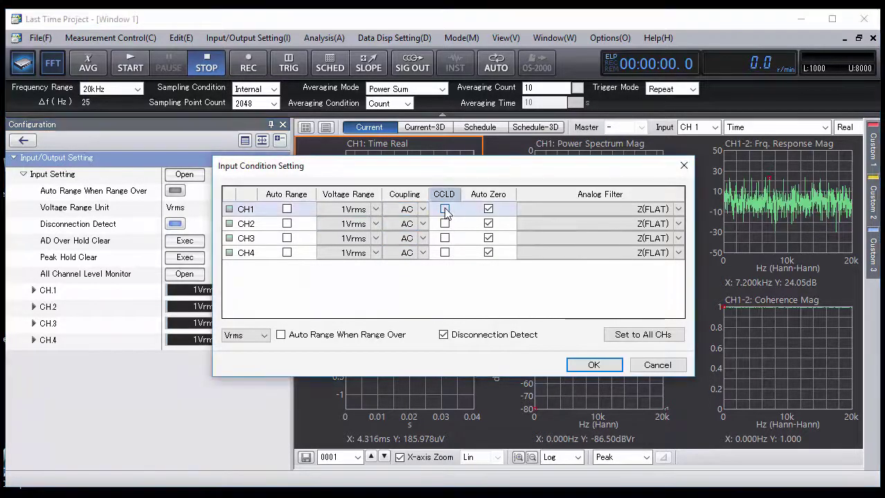
click(444, 226)
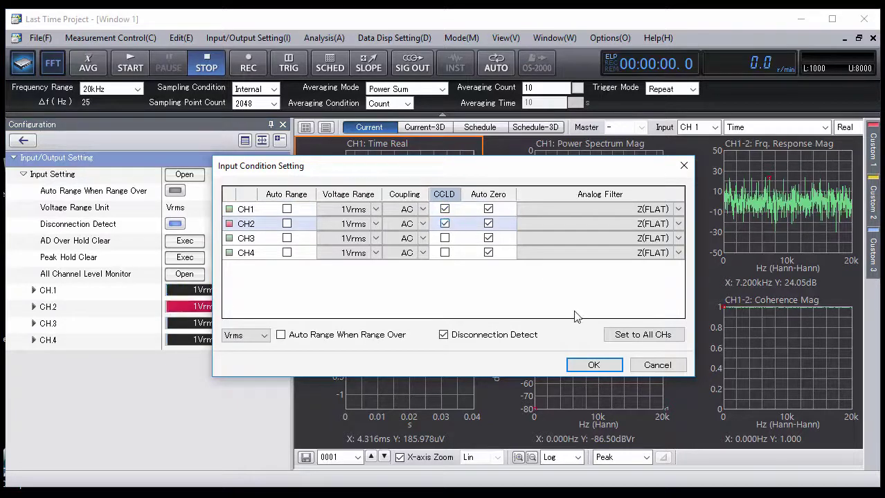
click(590, 365)
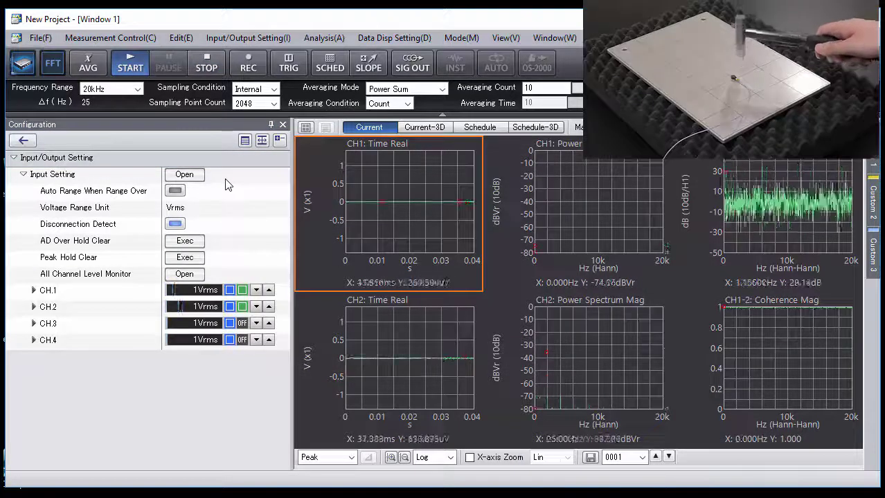
Stop the running measurement from the toolbar
click(206, 65)
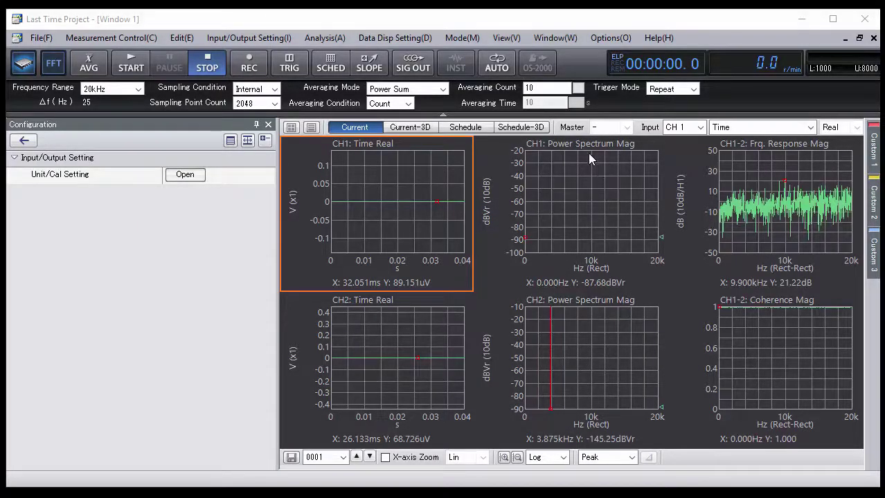
In Unit/Cal Setting, enable EU on CH1 and CH2 with units N and m/s2
click(263, 40)
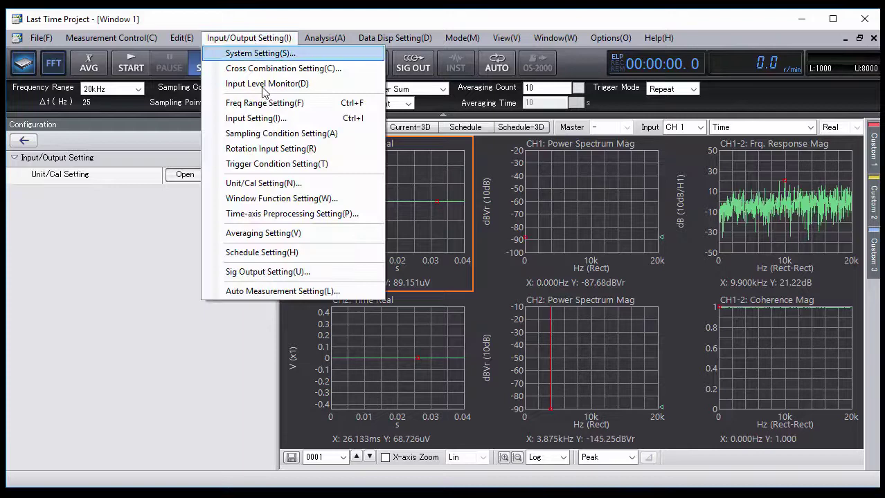
click(274, 186)
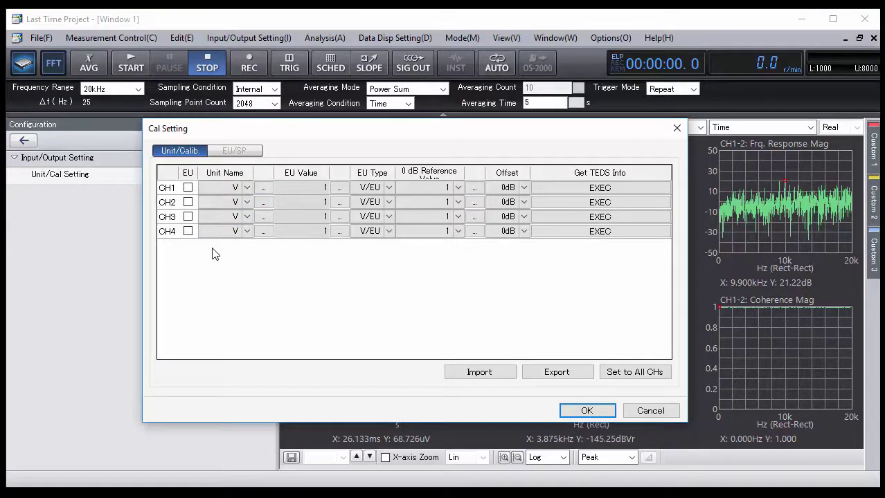
click(188, 187)
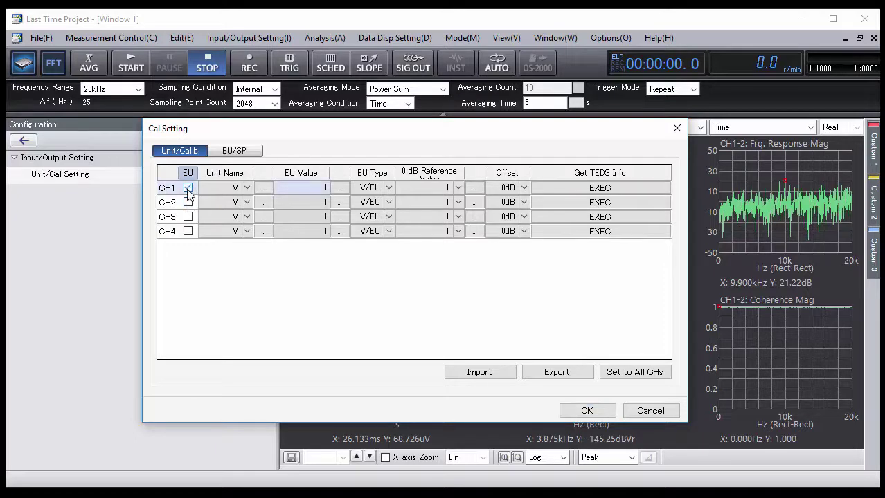
click(188, 202)
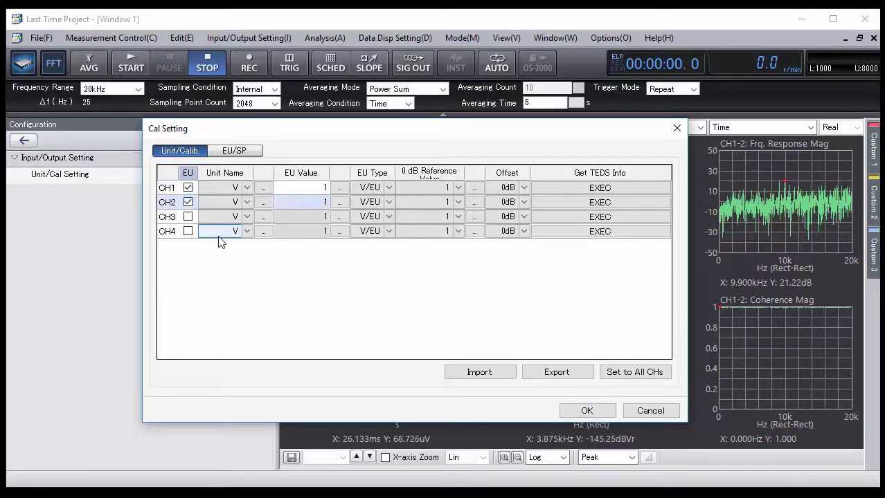
click(247, 190)
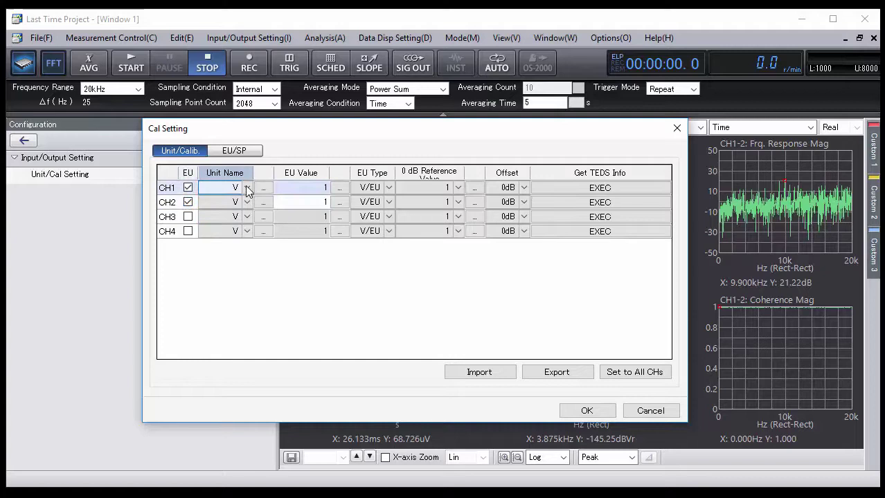
click(247, 190)
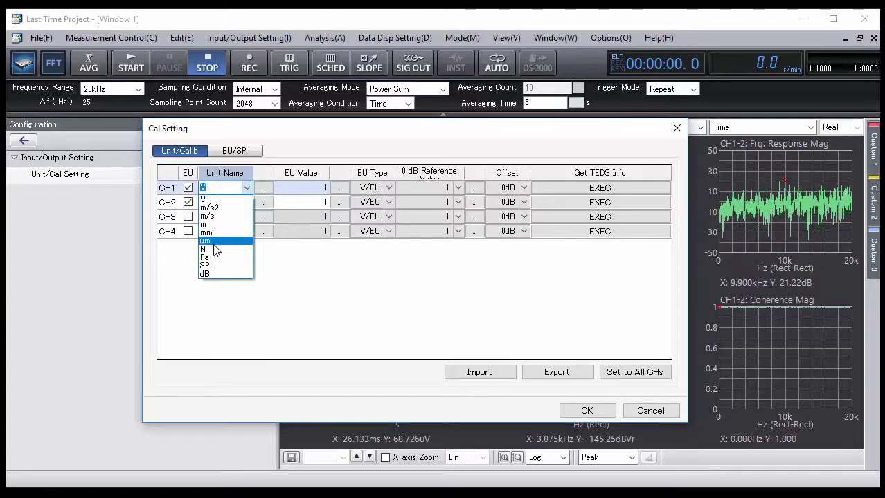
click(214, 251)
click(247, 203)
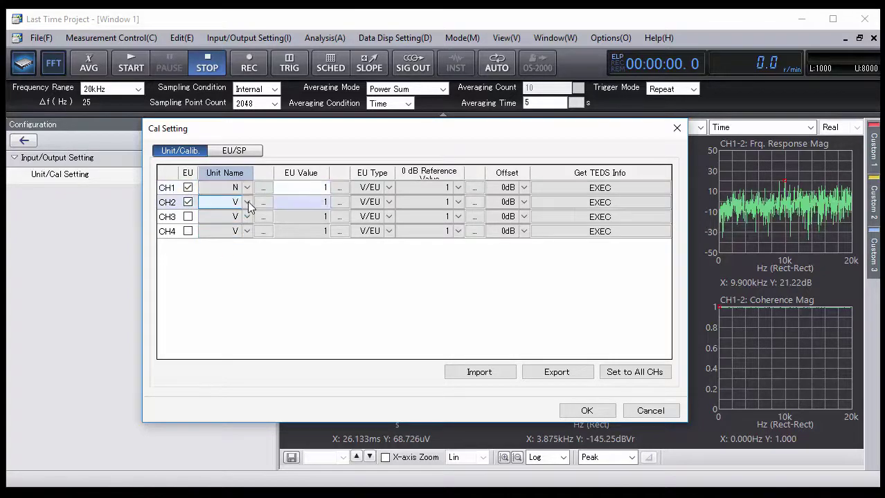
click(247, 205)
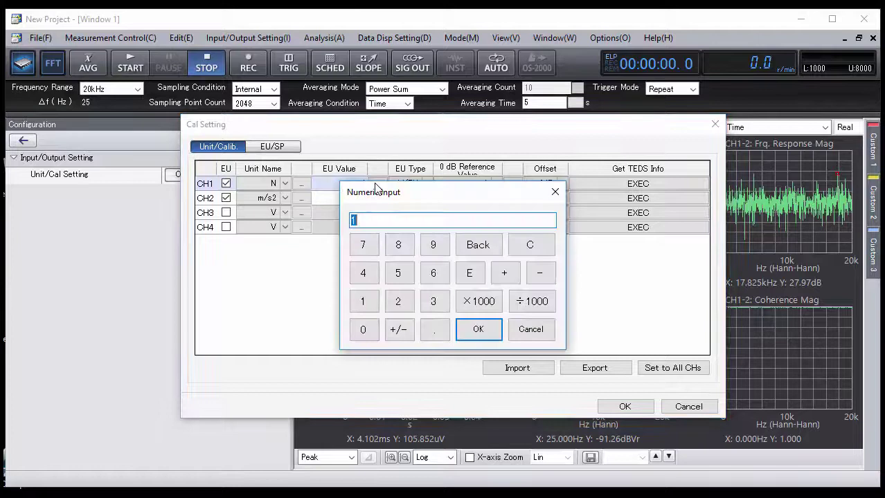
Enter CH1's EU value as 2.36 ÷ 1000, giving 0.00236
click(399, 305)
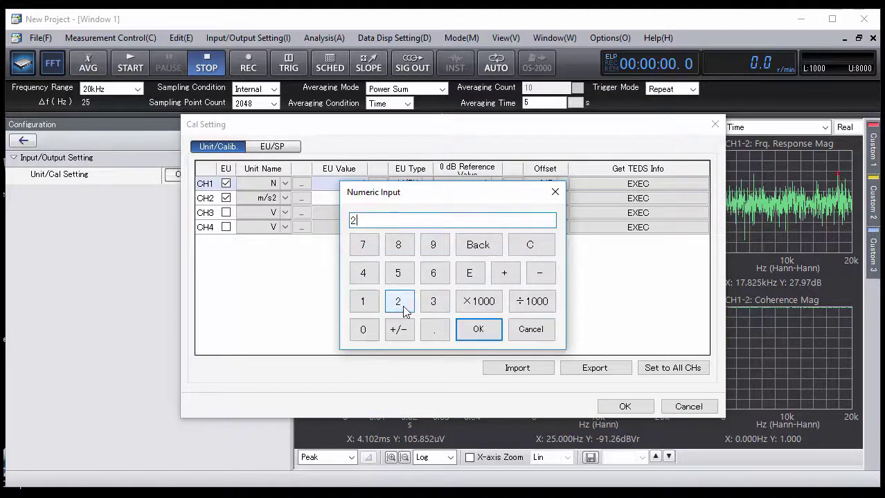
click(436, 332)
click(436, 301)
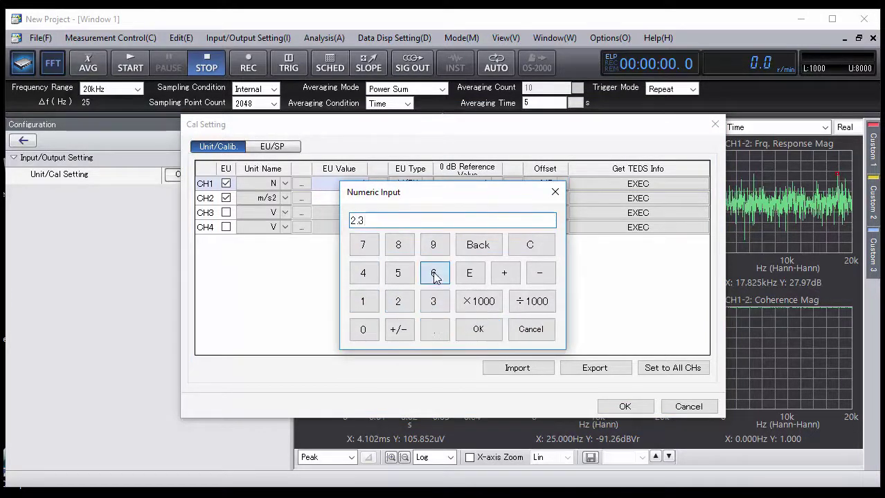
click(433, 274)
click(524, 305)
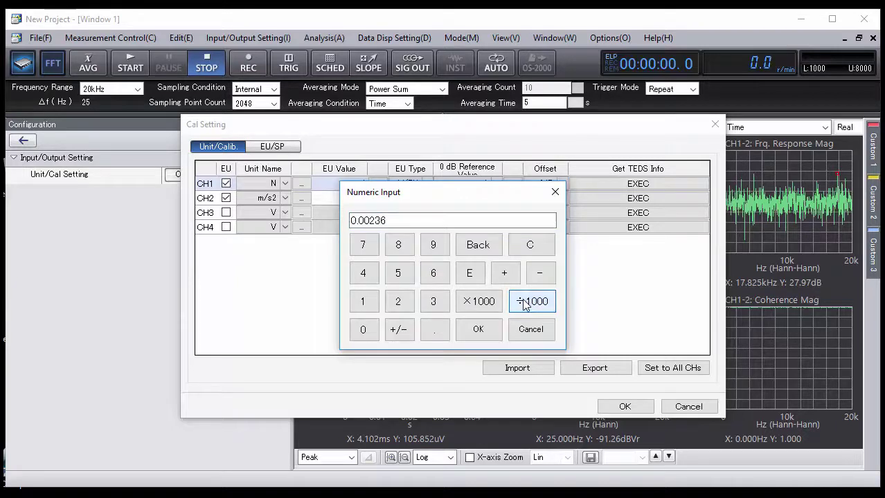
click(478, 329)
Enter CH2's EU value as 1.068 ÷ 1000, giving 0.001068
click(378, 198)
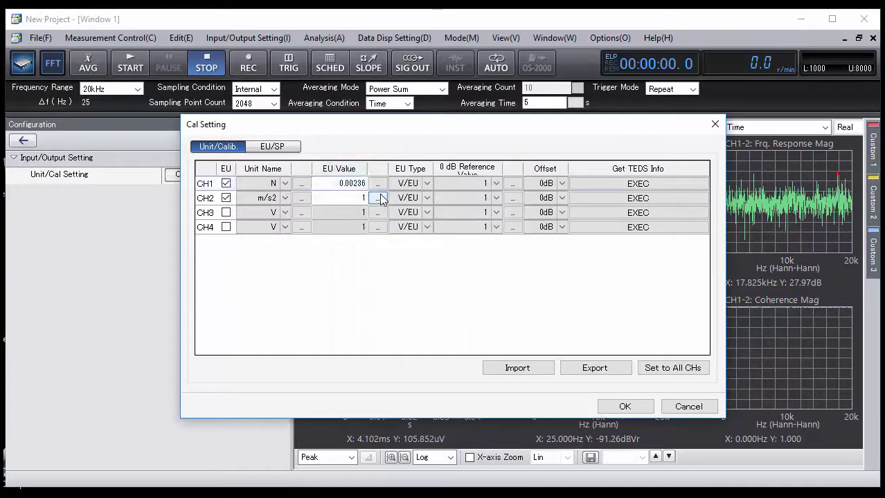
click(363, 302)
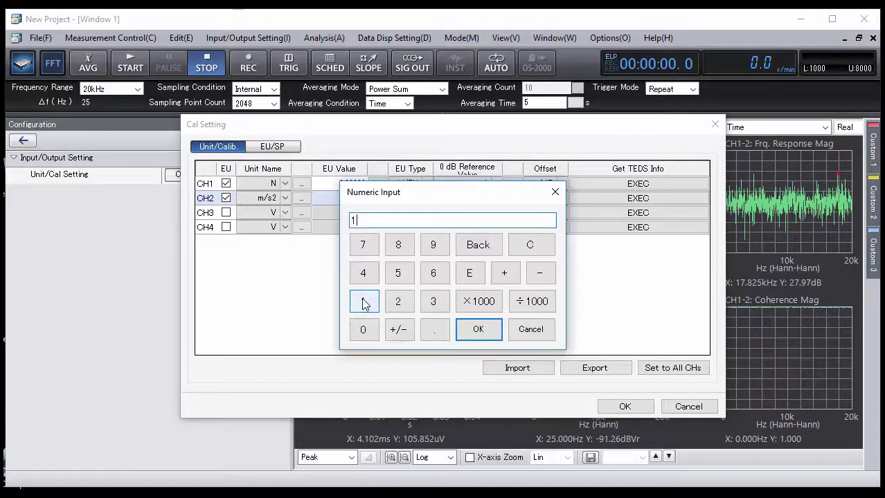
click(434, 330)
click(362, 330)
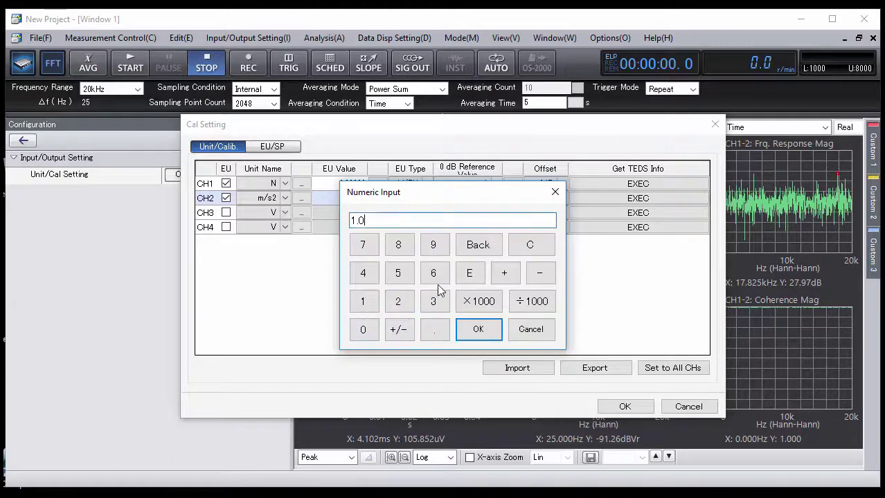
click(433, 273)
click(398, 245)
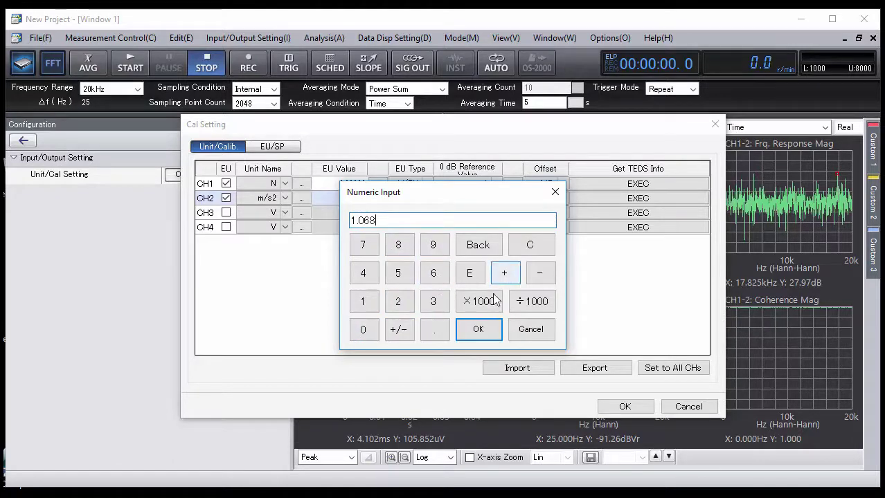
click(529, 303)
click(477, 329)
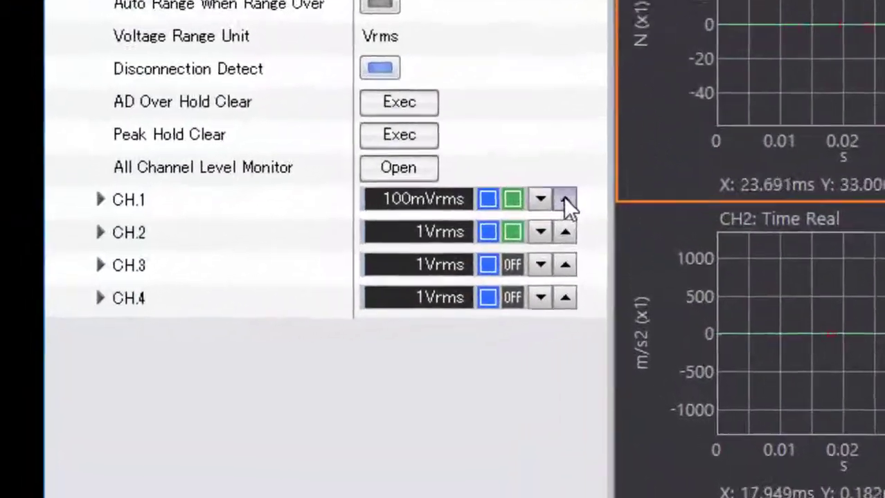
Step the CH1 and CH2 voltage ranges down to 31.6mVrms
click(412, 248)
click(412, 272)
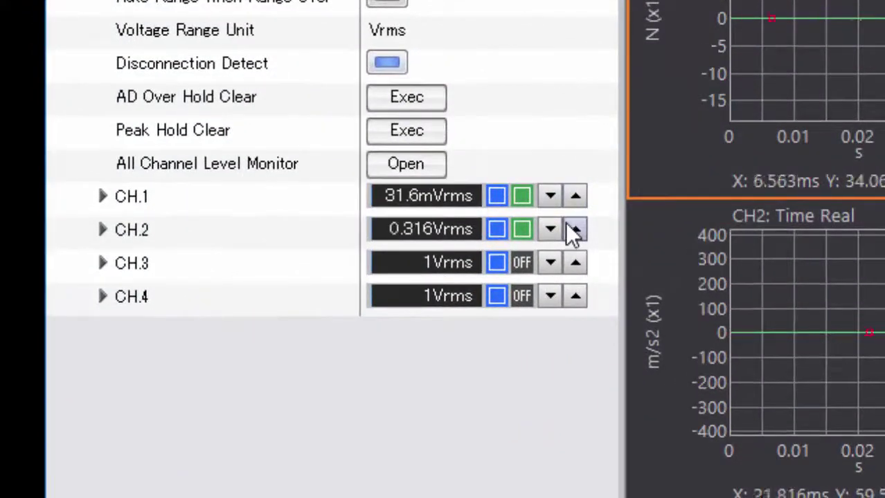
click(575, 230)
click(574, 230)
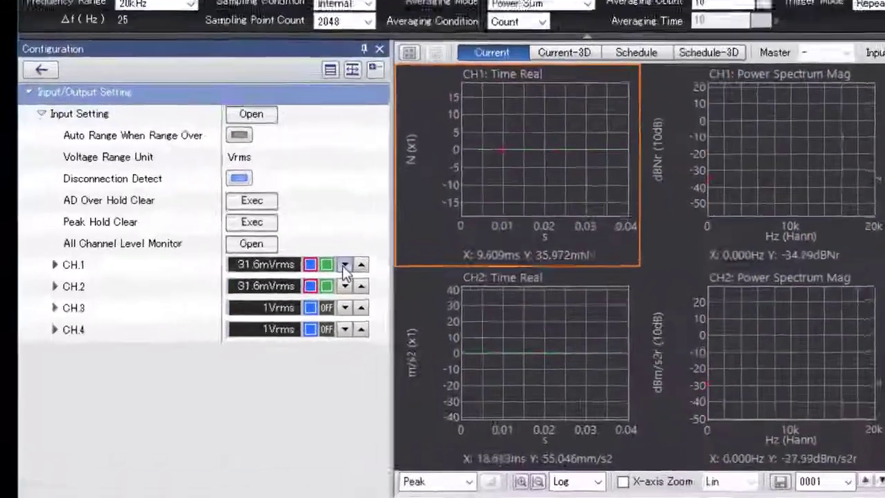
Raise the CH1 and CH2 voltage ranges back up to 1Vrms
click(257, 294)
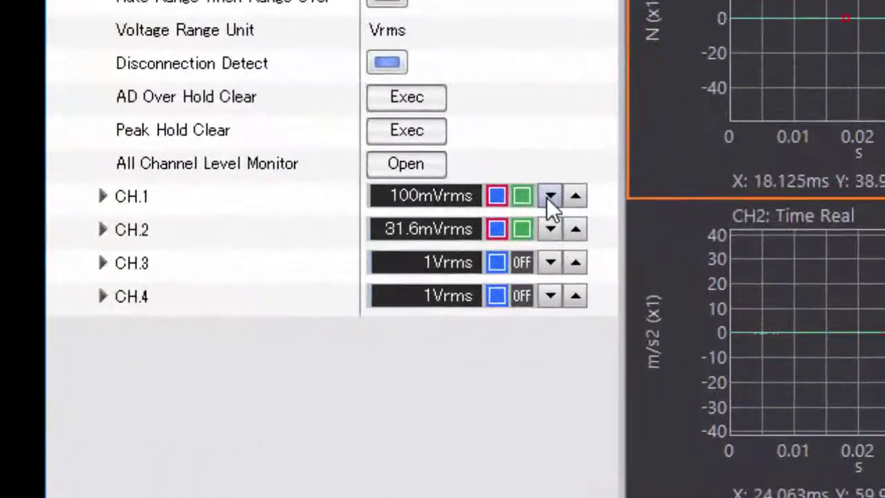
click(547, 229)
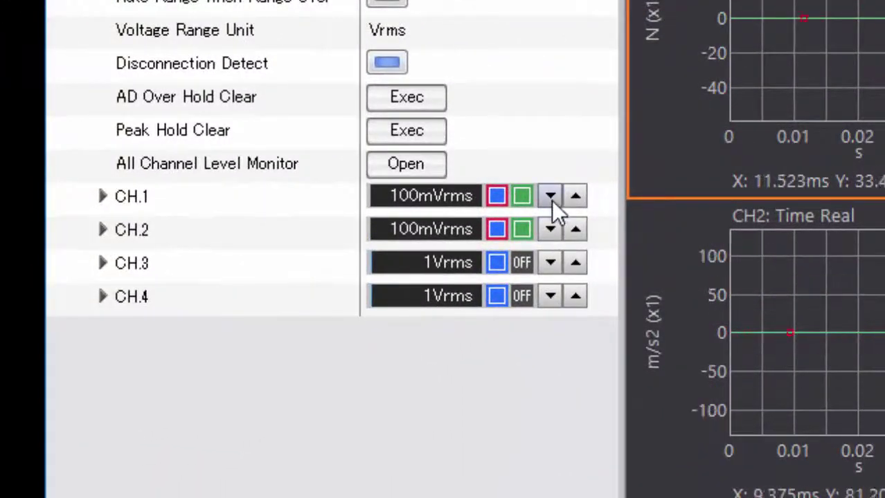
click(549, 197)
click(548, 229)
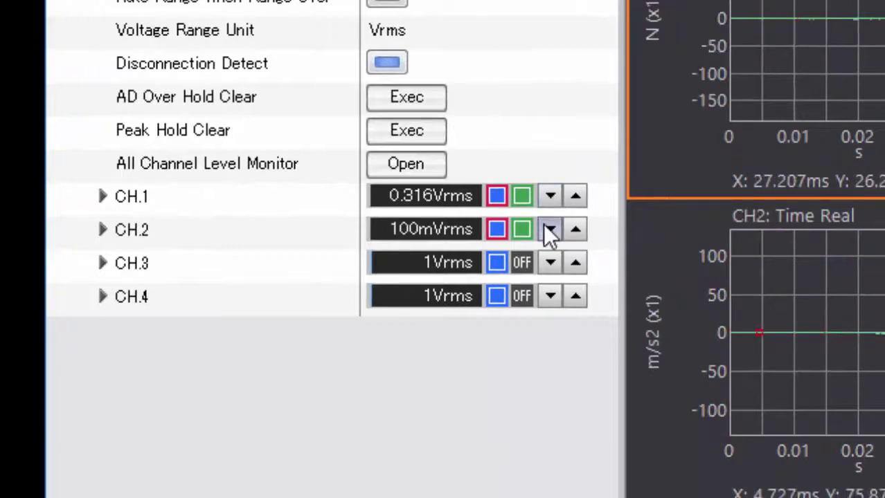
click(549, 198)
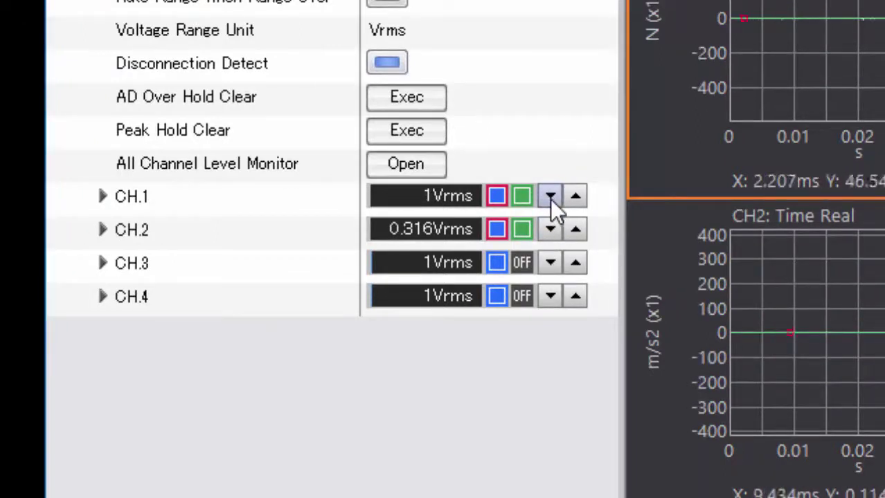
click(549, 232)
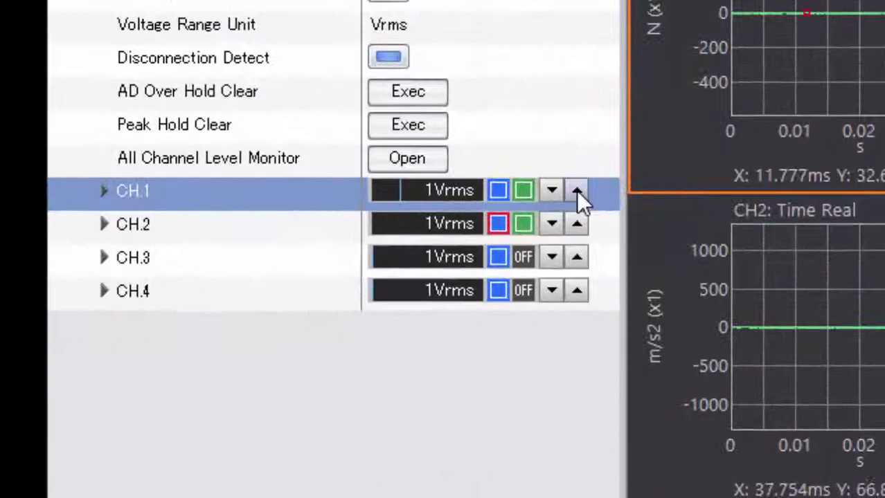
Lower CH1's range to 0.316Vrms and CH2's range to 100mVrms
click(372, 258)
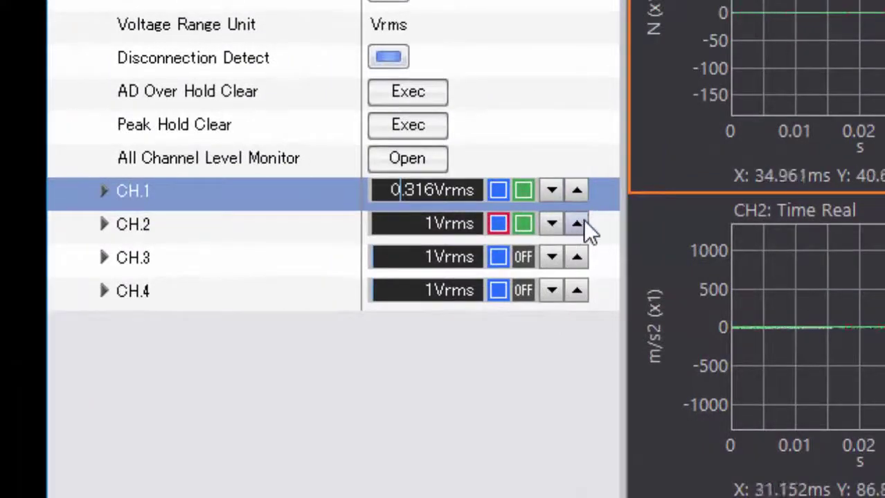
click(583, 220)
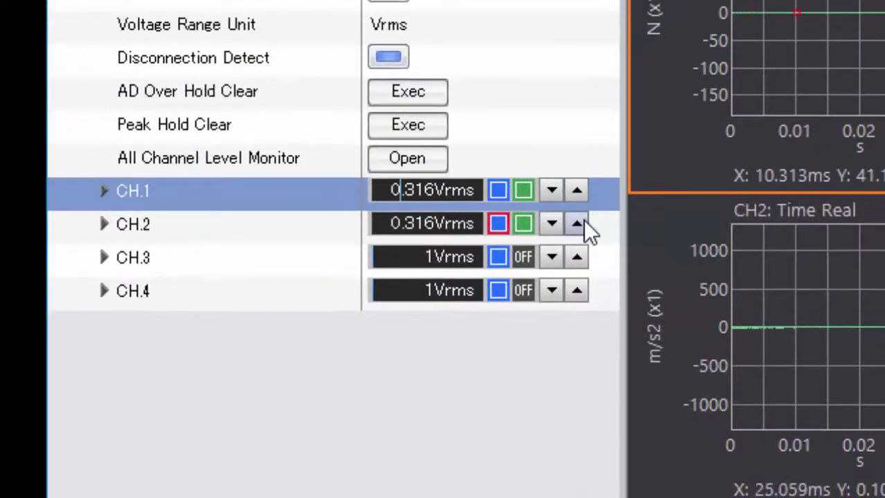
click(583, 220)
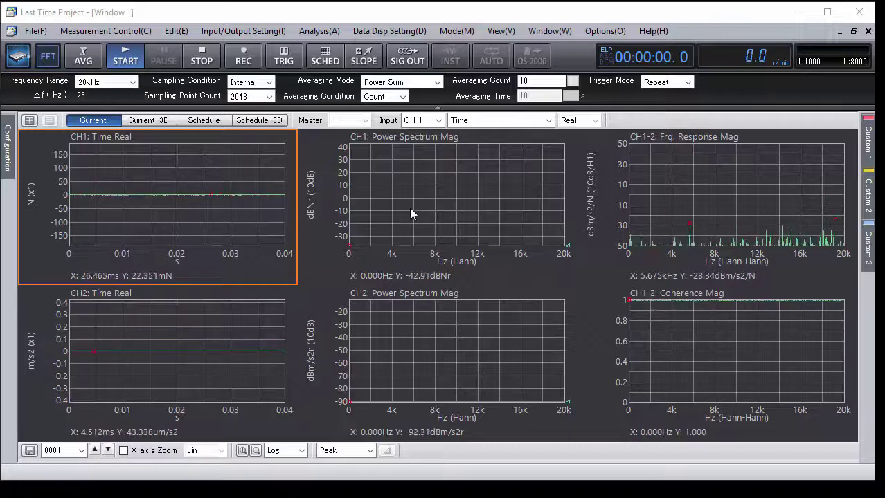
Set the frequency range to 2kHz (Δf 2.5 Hz) and the sampling point count to 2048
click(132, 82)
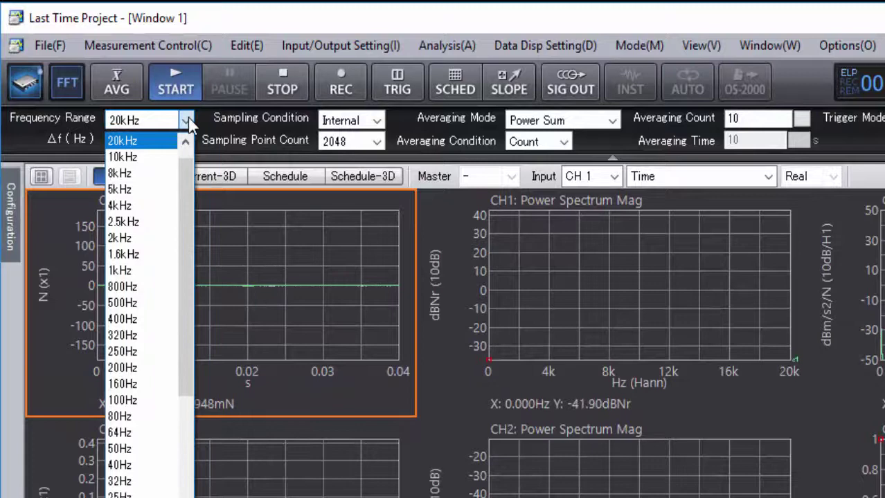
click(147, 243)
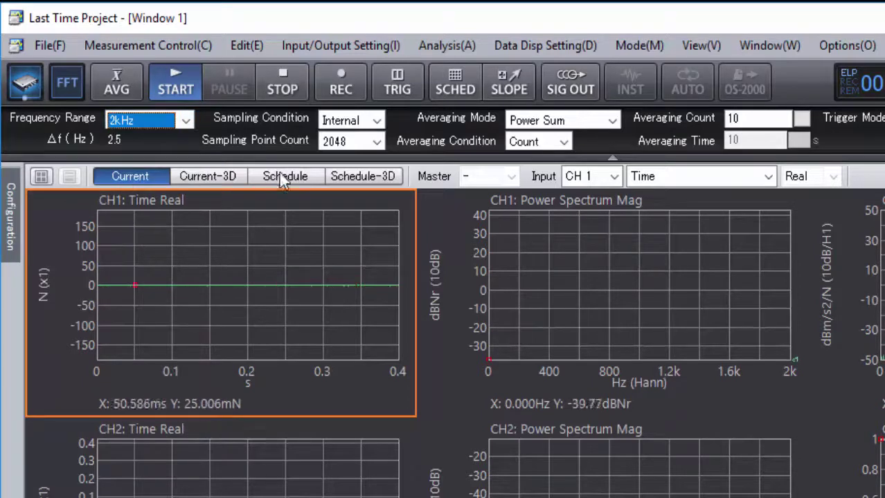
click(375, 142)
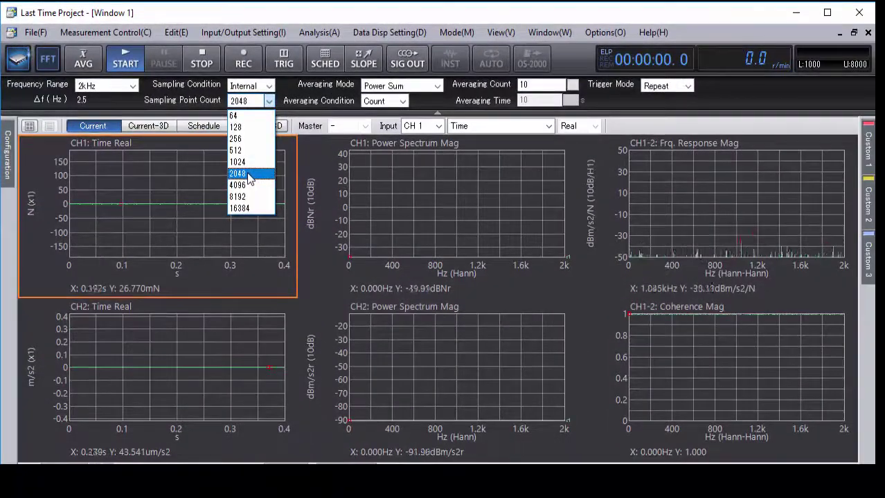
click(294, 207)
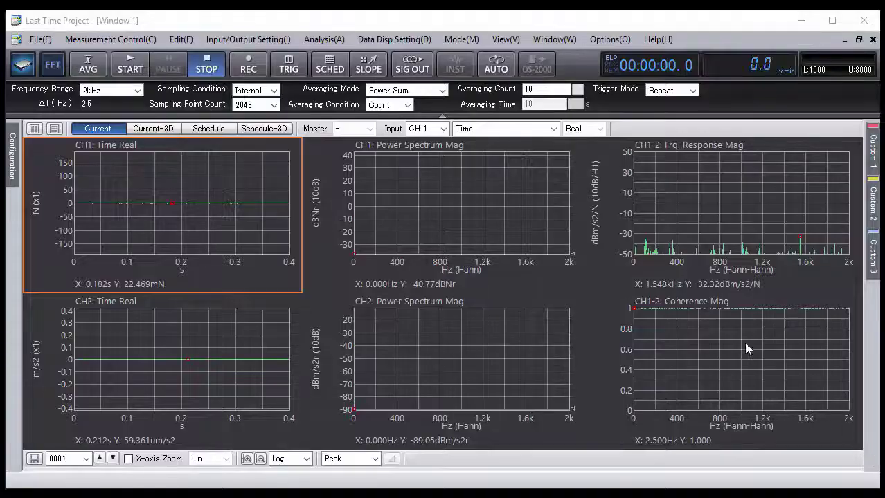
Change the CH1 and CH2 window functions from Hanning to Rectangular
click(248, 39)
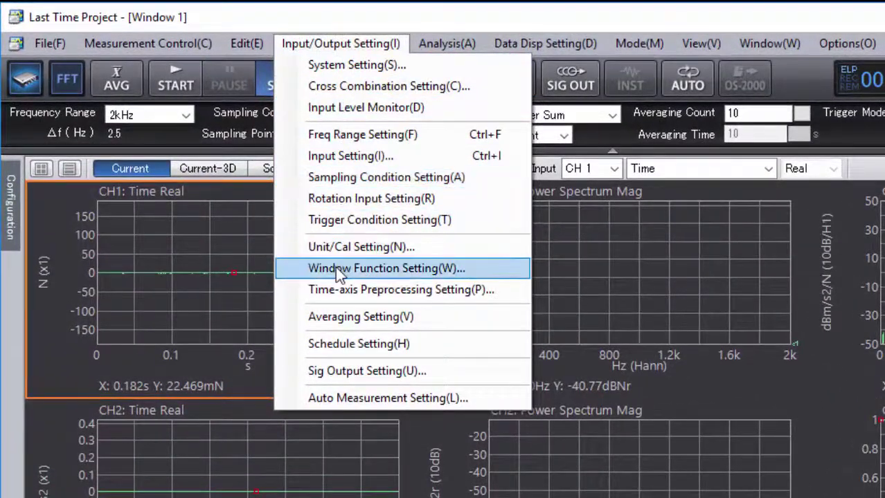
click(339, 261)
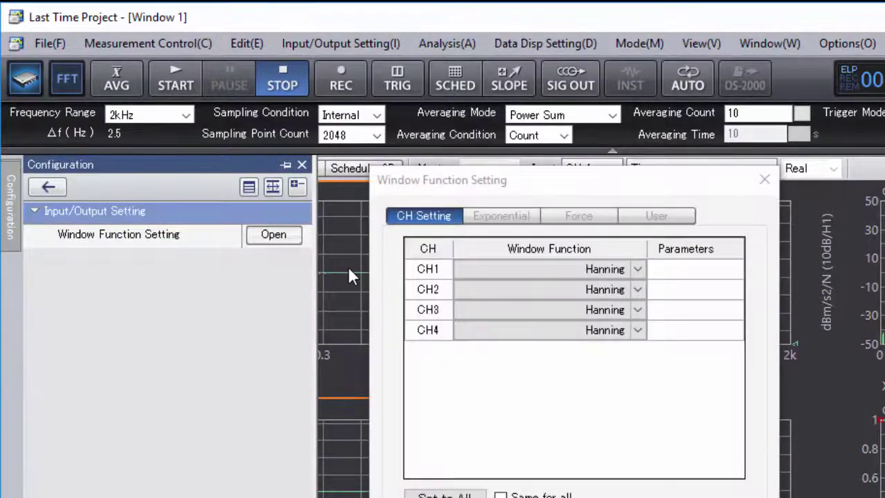
click(635, 267)
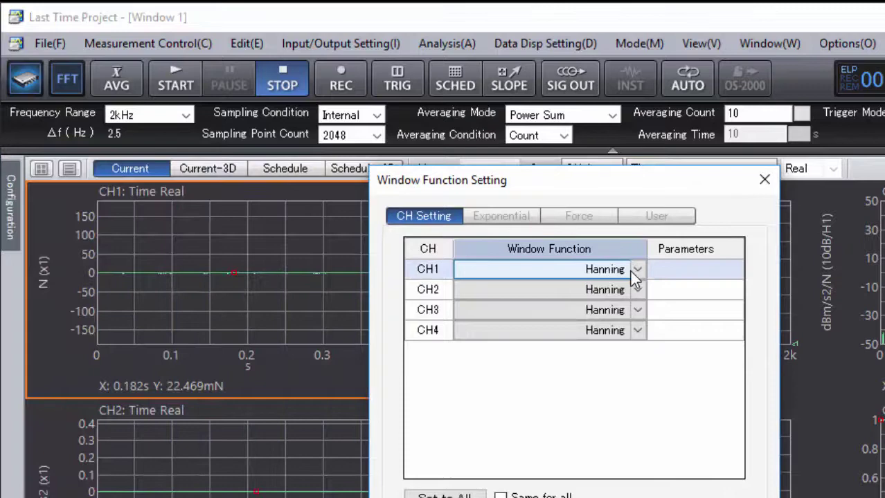
click(633, 272)
click(592, 285)
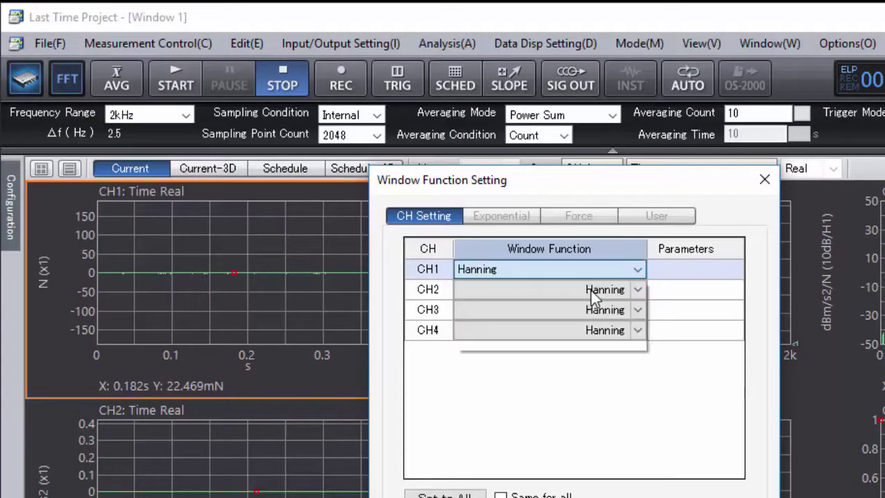
click(638, 290)
click(637, 290)
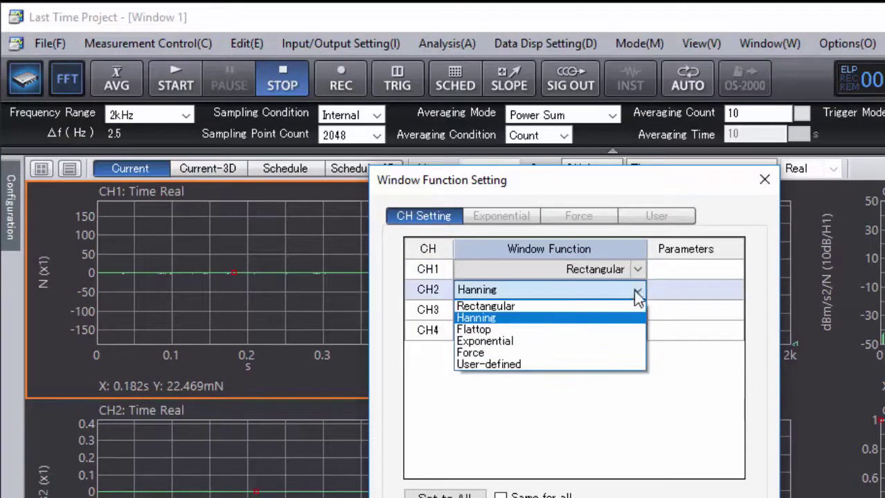
click(567, 305)
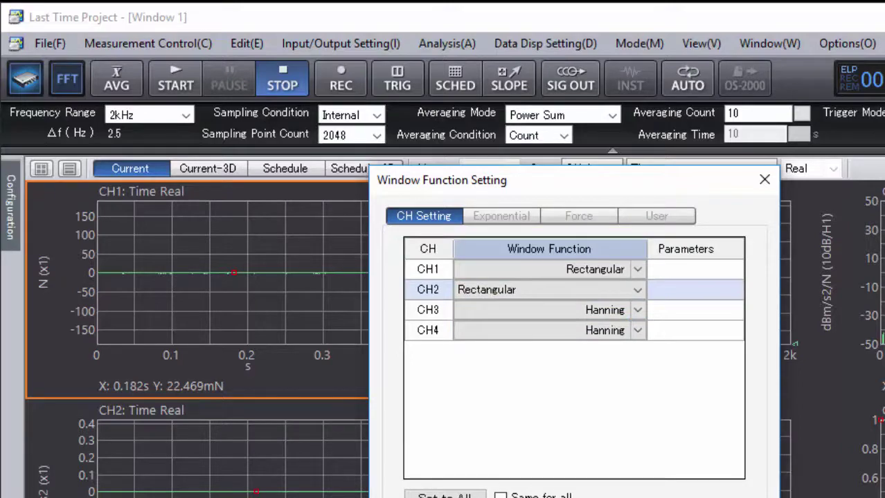
key(Return)
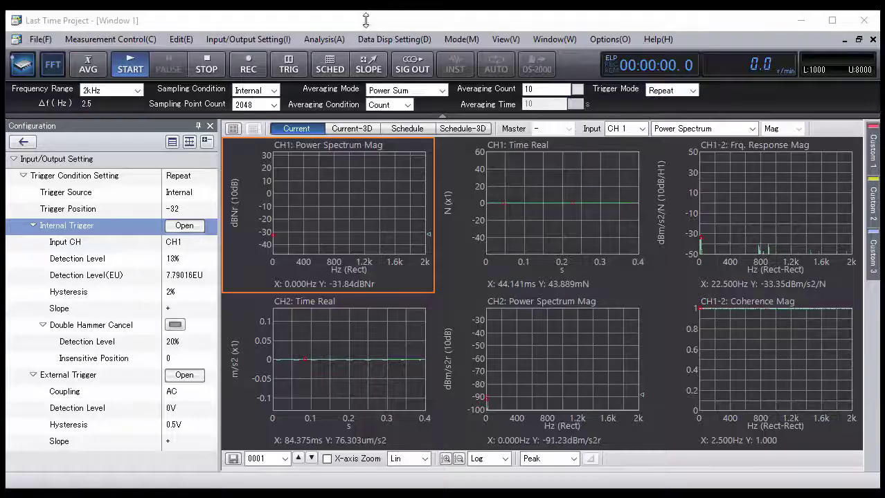
Turn on triggering with CH1's internal trigger at 13% level and show its preview
click(255, 38)
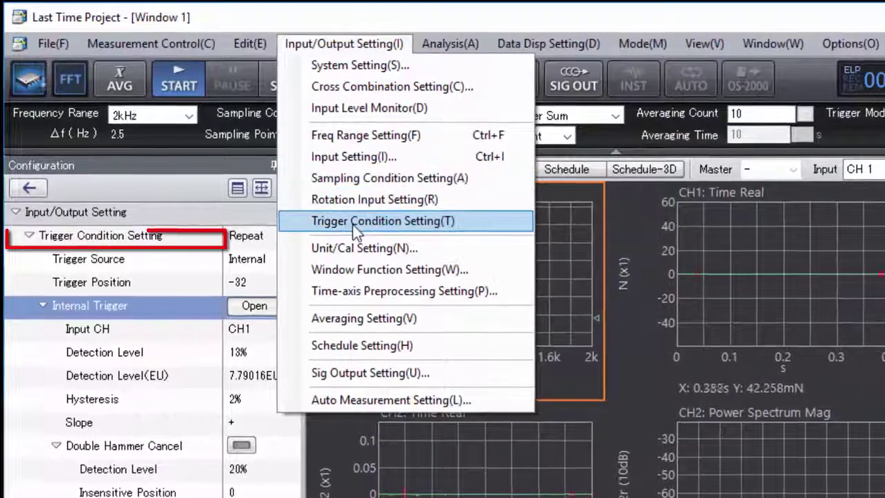
click(352, 222)
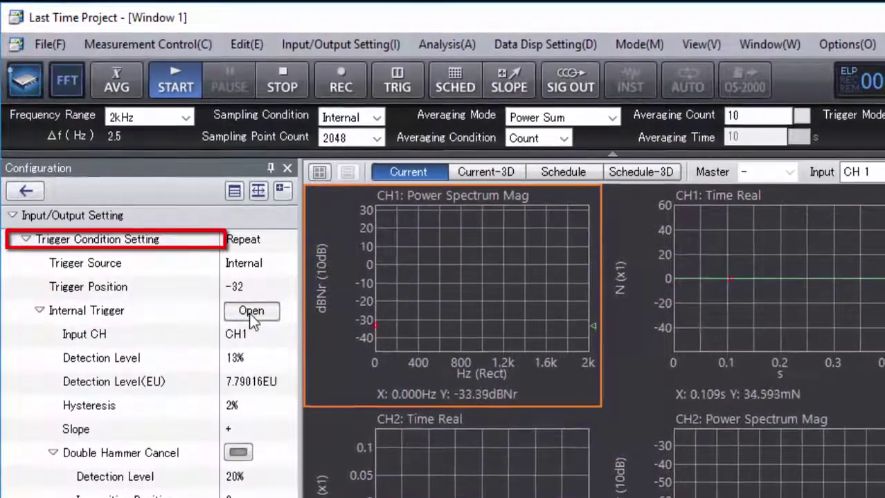
click(251, 311)
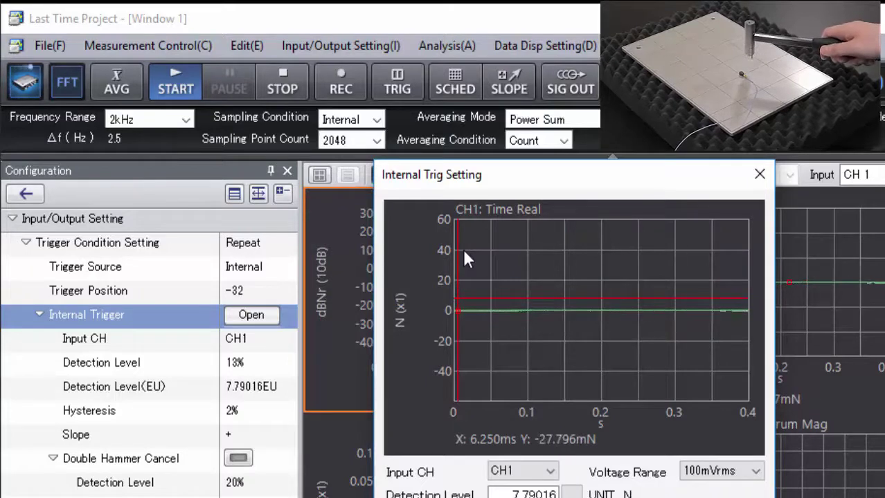
click(396, 82)
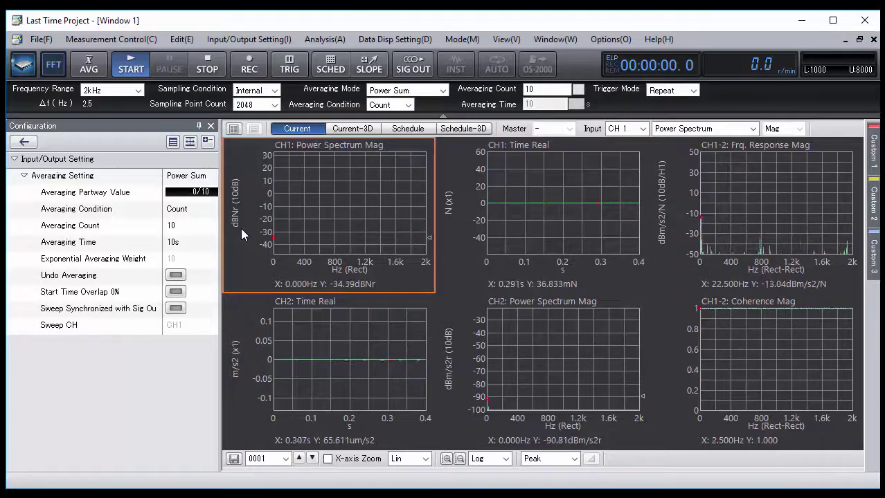
Keep Power Sum averaging by Count and reduce the averaging count from 10 to 3
click(398, 93)
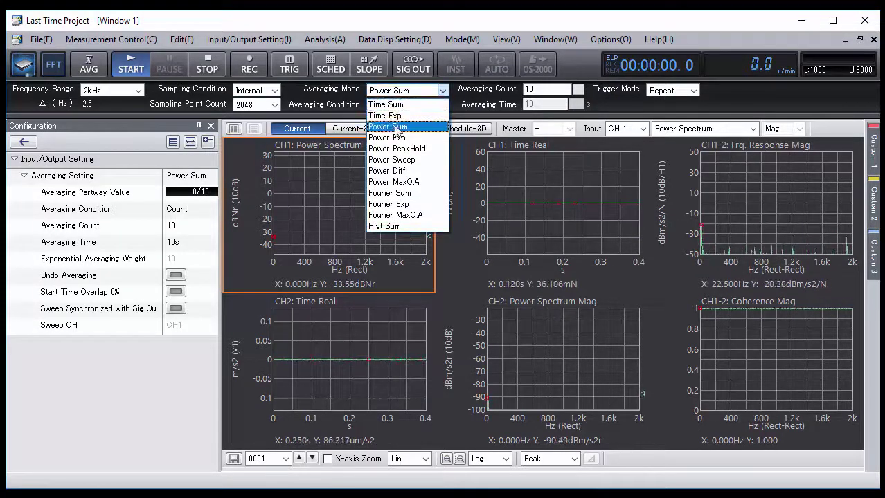
click(398, 128)
click(408, 105)
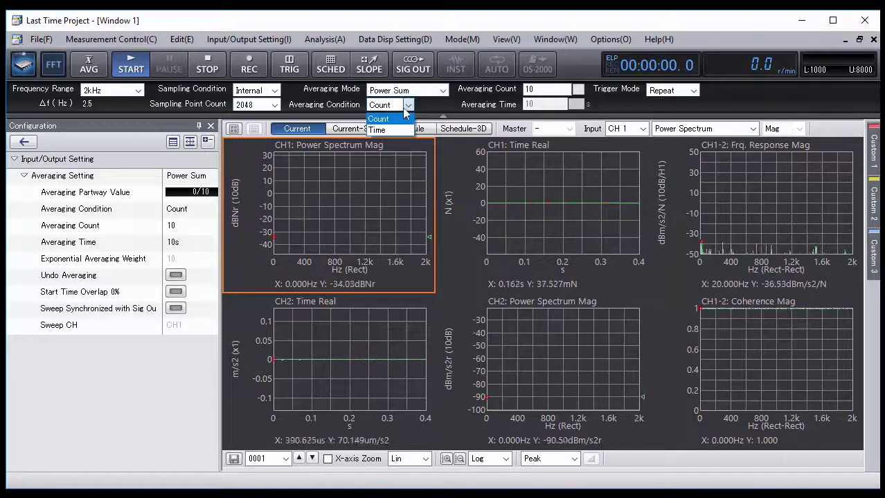
click(400, 120)
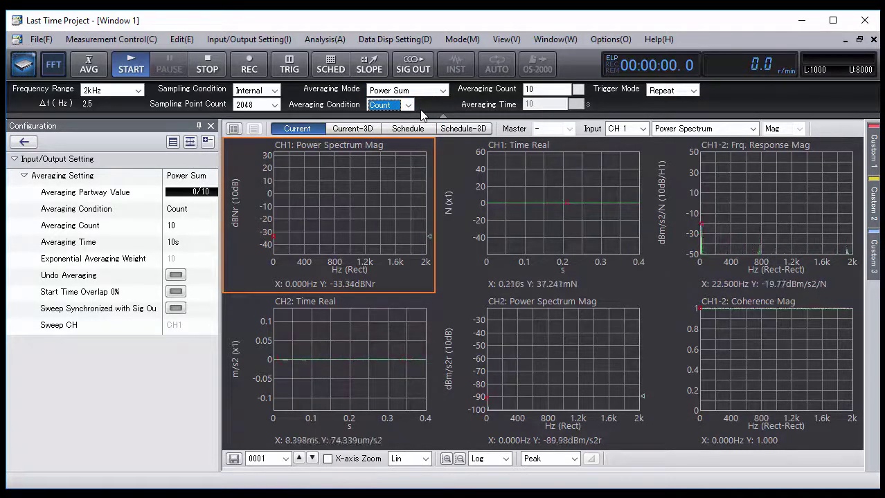
click(578, 88)
click(423, 284)
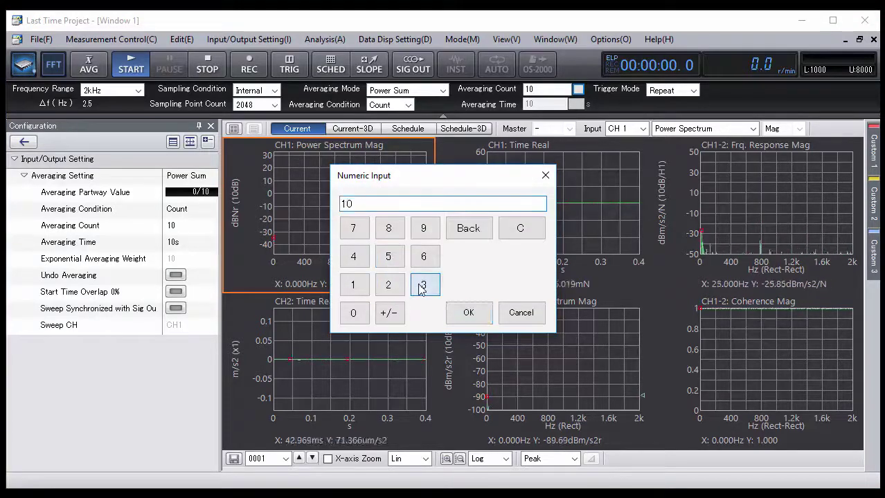
click(466, 315)
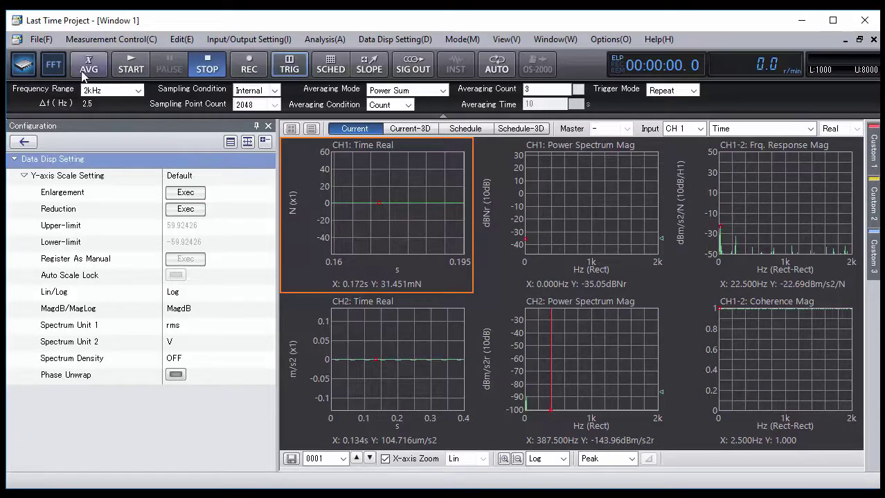
Turn on averaging and start the triggered hammering measurement
click(105, 67)
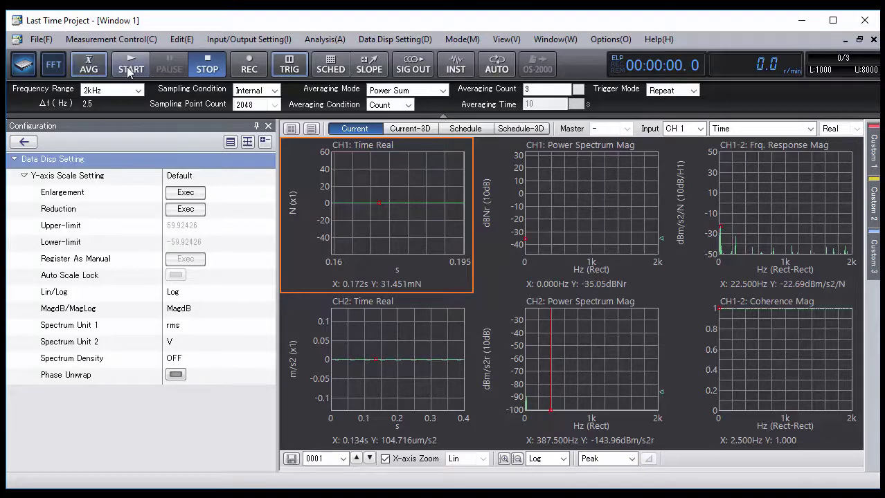
click(130, 66)
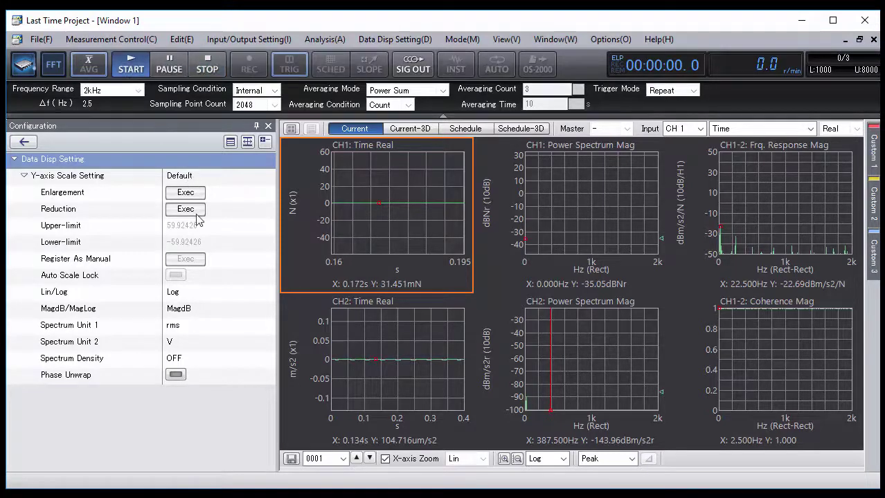